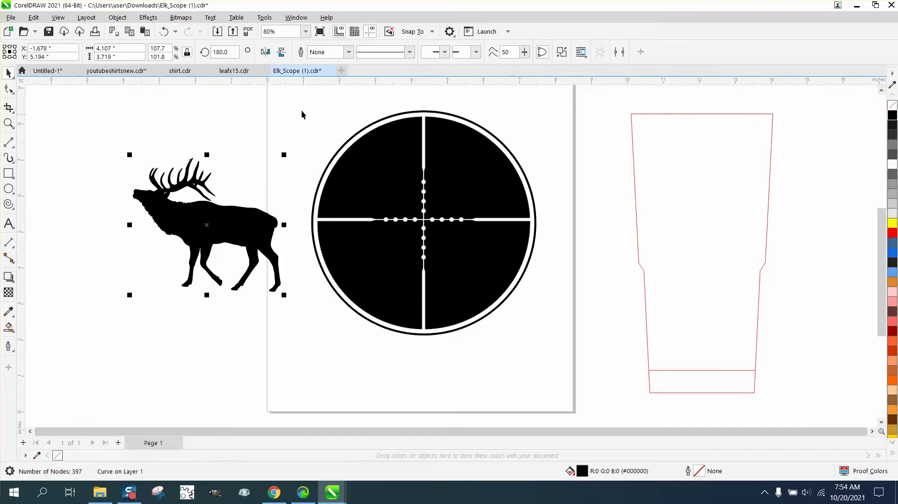
Step: Remove the fill from the scope graphic
click(301, 111)
drag(299, 101, 559, 382)
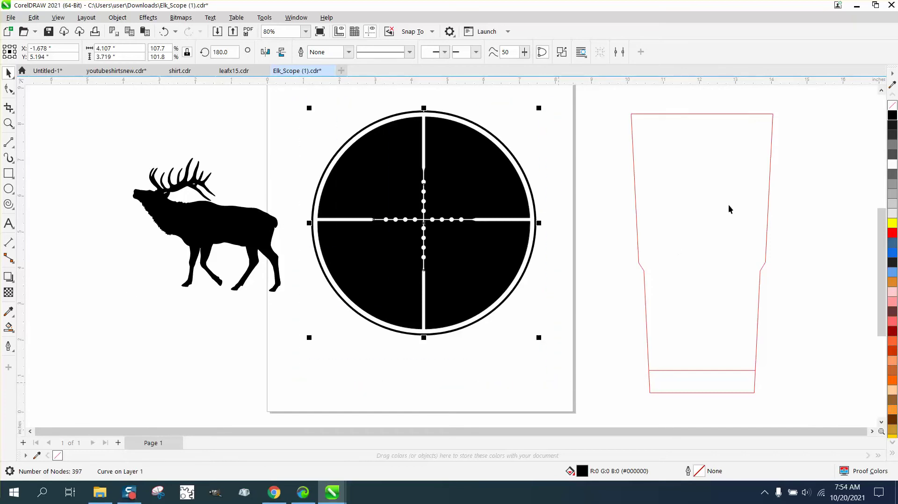
click(893, 108)
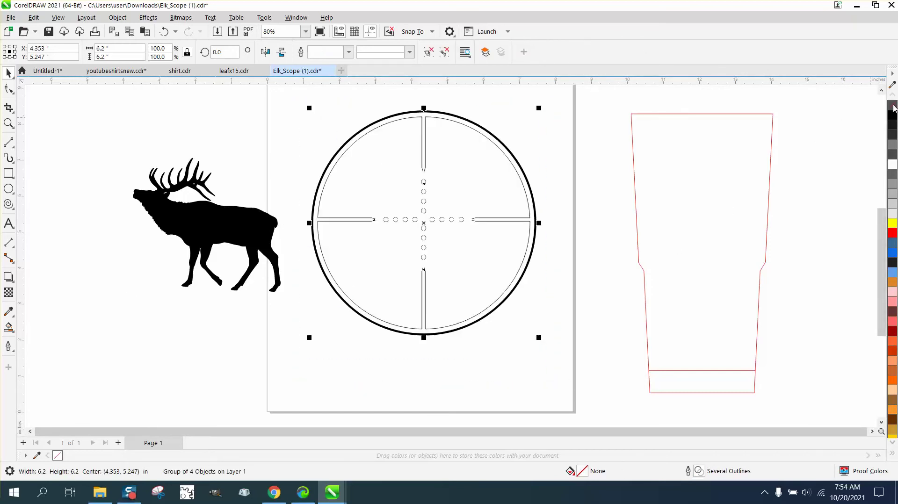
Step: Remove the elk's fill and give it a black outline
click(265, 221)
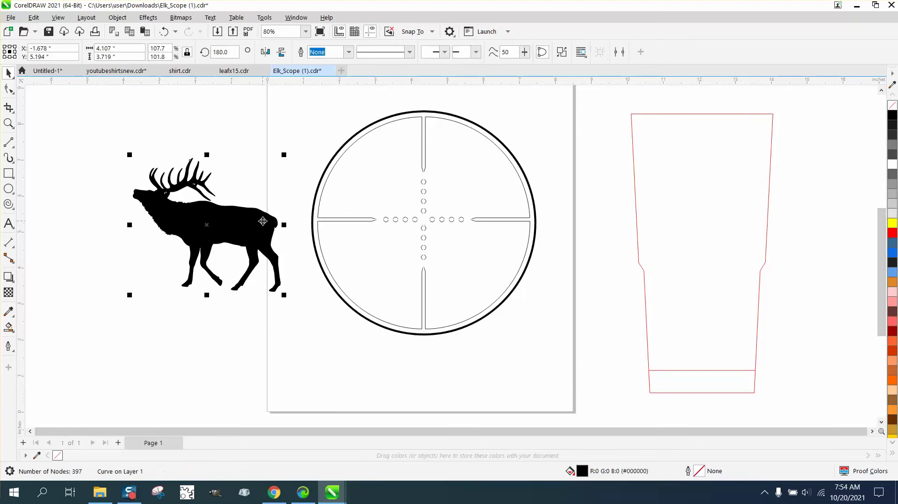
click(893, 112)
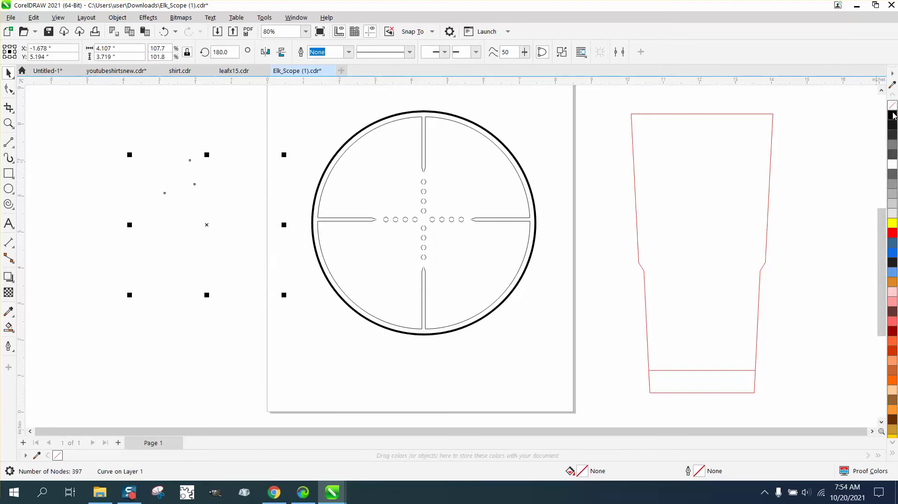
right_click(893, 112)
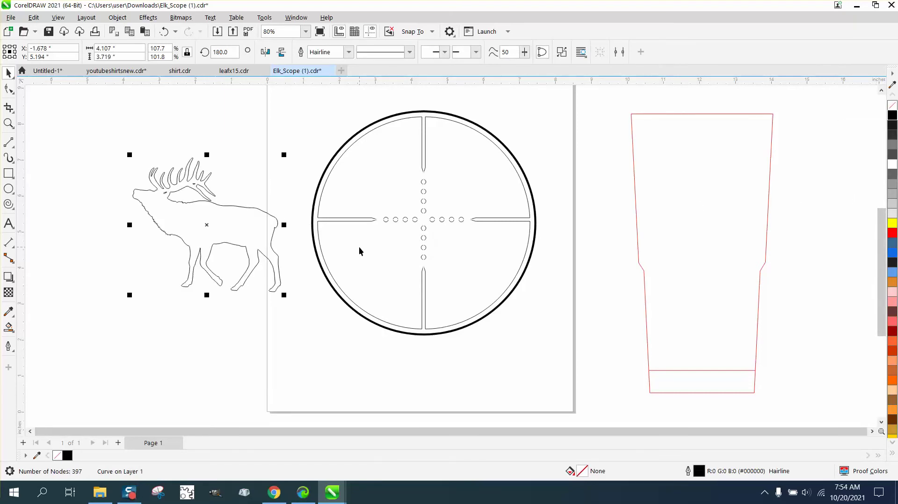
Step: Examine the circles and pointed bars of the scope's crosshair up close
click(8, 123)
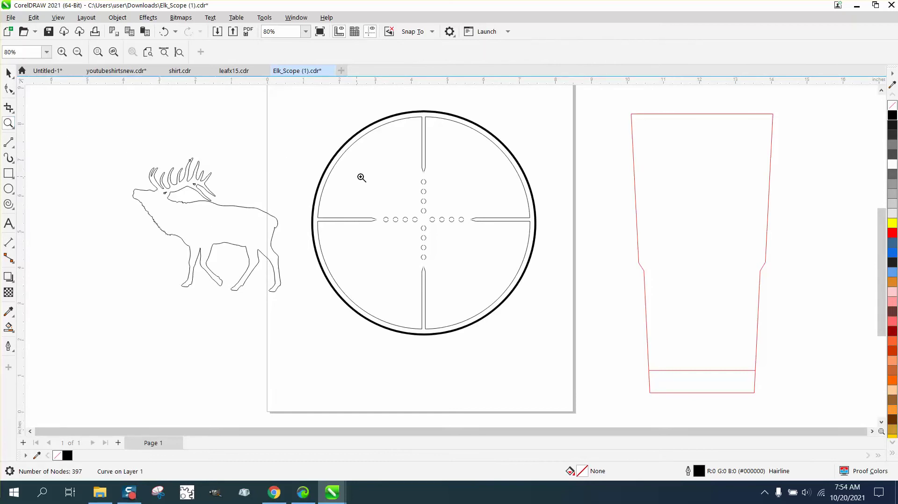
drag(369, 209, 431, 240)
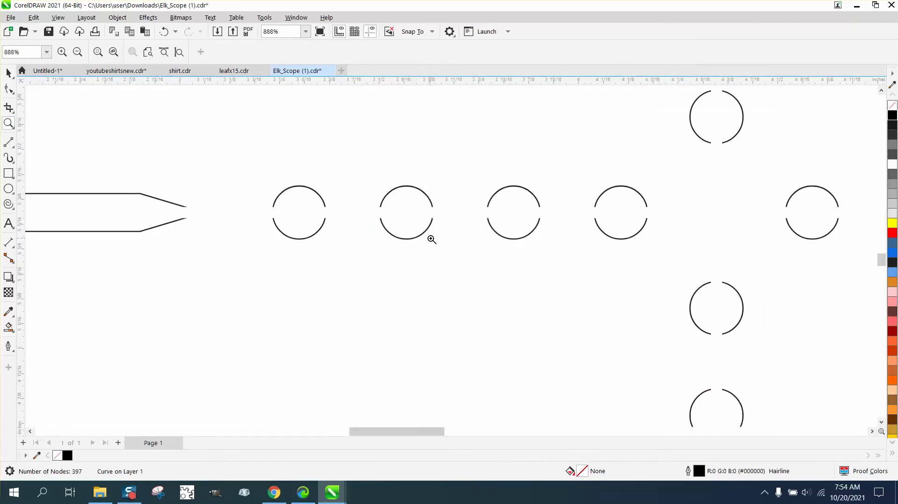
scroll(431, 239, down, 5)
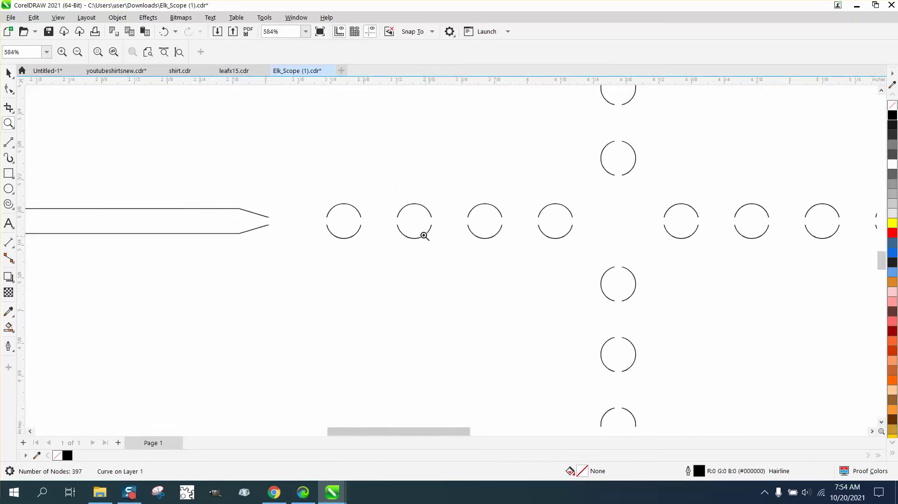
scroll(408, 229, down, 2)
click(8, 73)
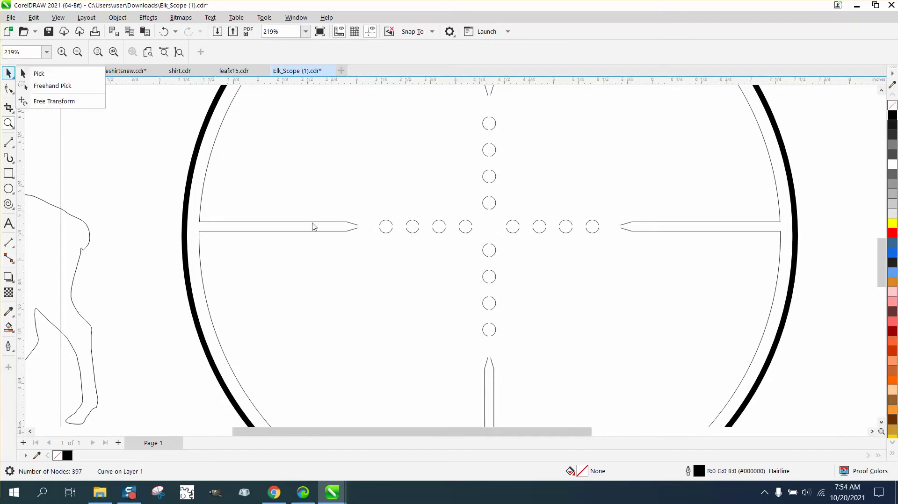
key(z)
click(379, 232)
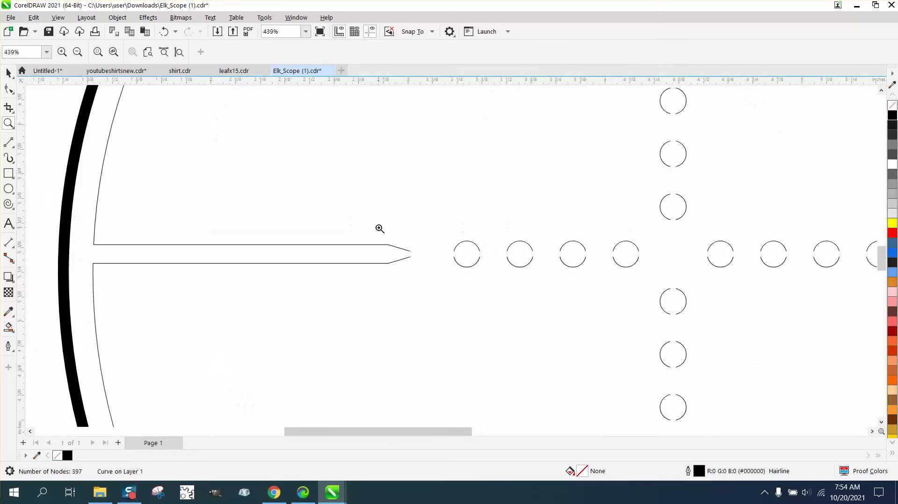
scroll(259, 190, down, 2)
scroll(159, 161, down, 3)
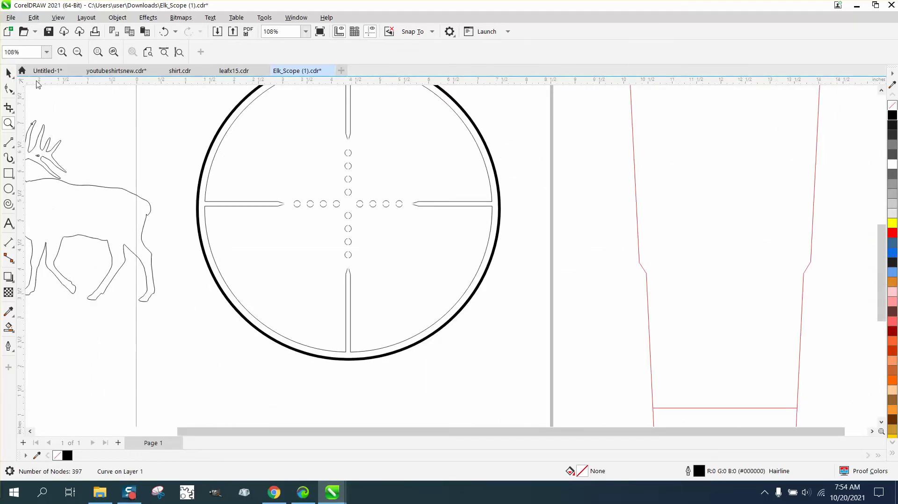
Step: Apply a black outline to the whole scope group
key(space)
scroll(184, 169, down, 4)
drag(170, 94, 511, 317)
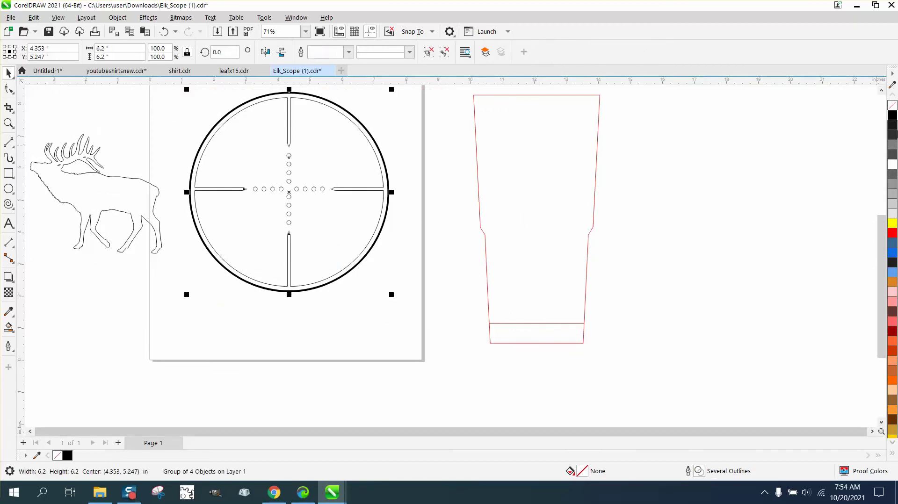
right_click(894, 119)
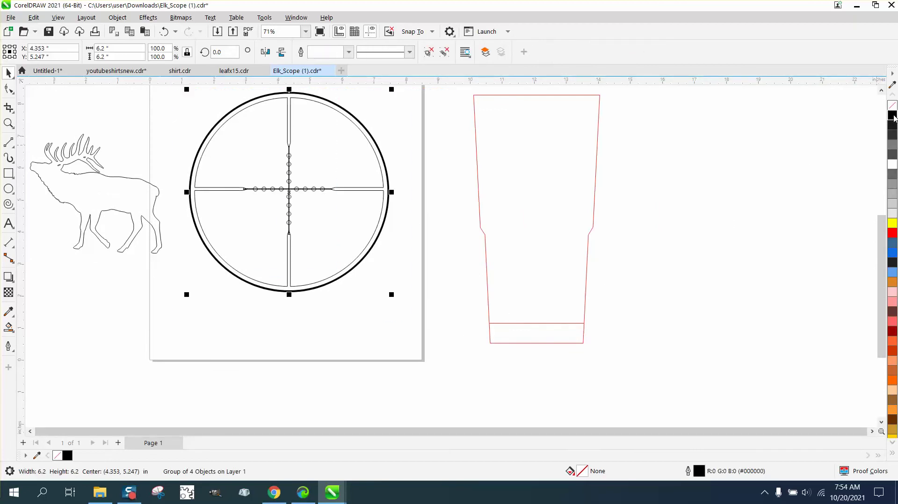
Step: Move the elk outline onto the scope's crosshair, centred at about X 4.747 and Y 5.335 inches
click(8, 123)
drag(203, 133, 380, 238)
scroll(380, 238, down, 4)
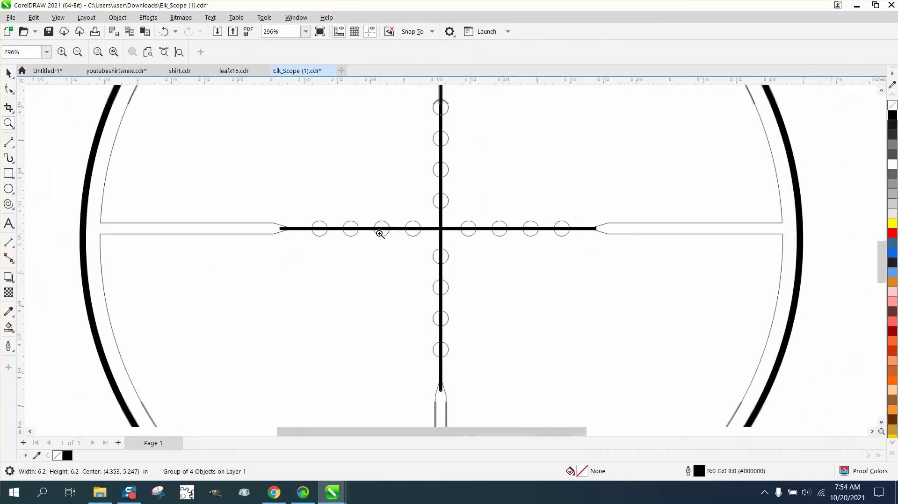
click(9, 73)
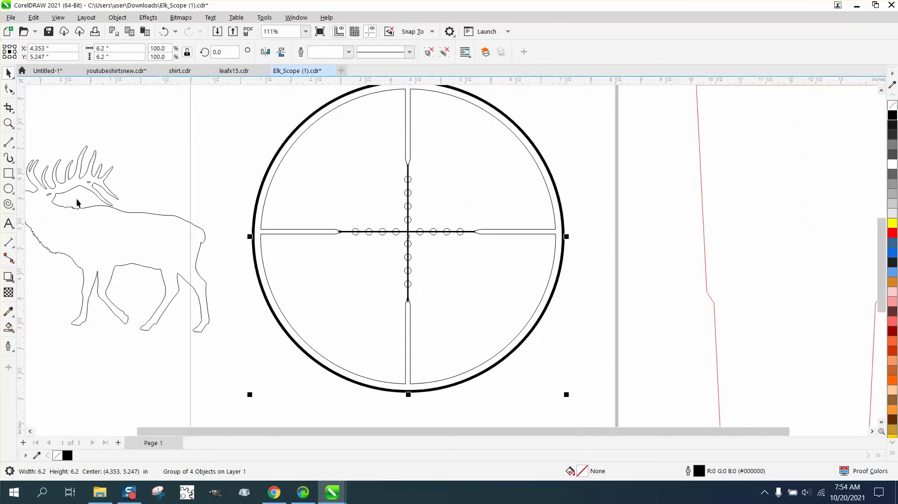
drag(95, 225, 417, 216)
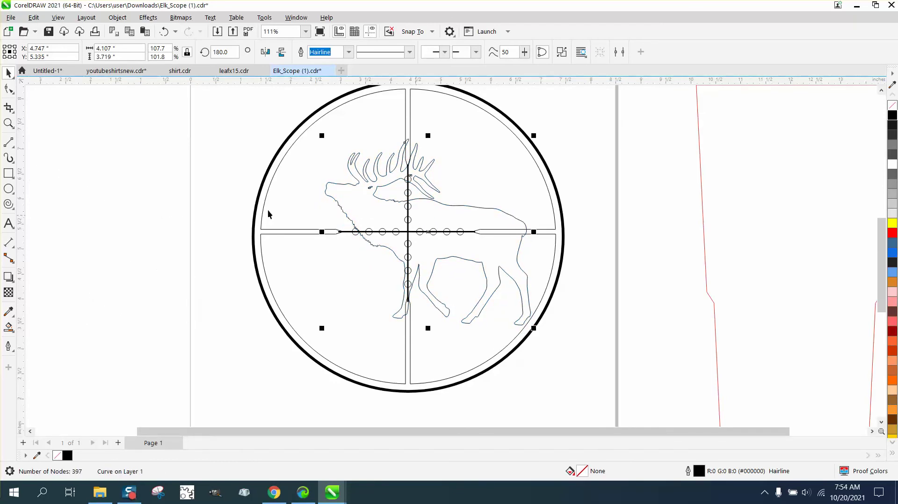
Step: Smart Fill the four scope quadrants around the elk and the area between its antlers and back with black
click(9, 123)
scroll(276, 169, down, 1)
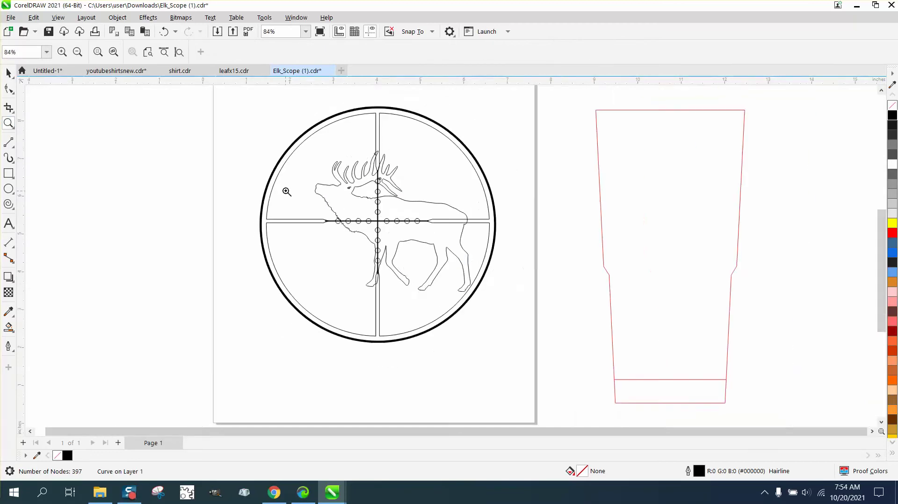
drag(255, 110, 542, 359)
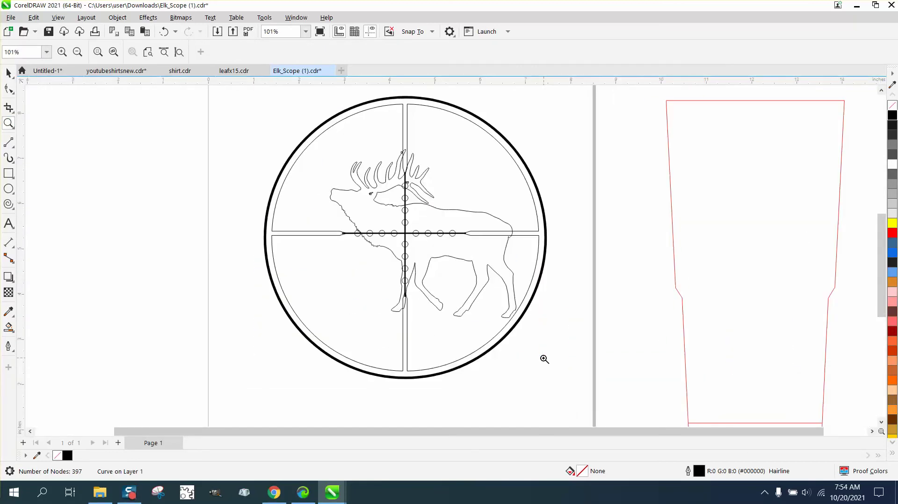
click(8, 328)
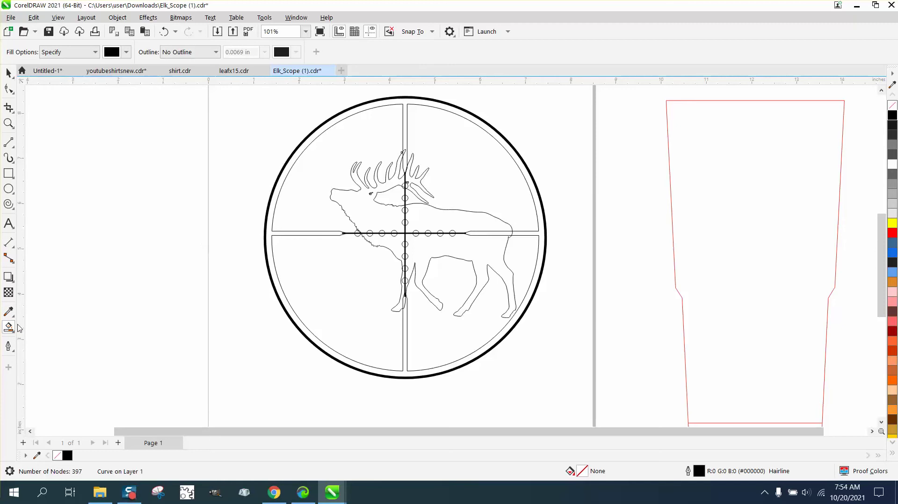
click(330, 152)
click(336, 263)
click(427, 324)
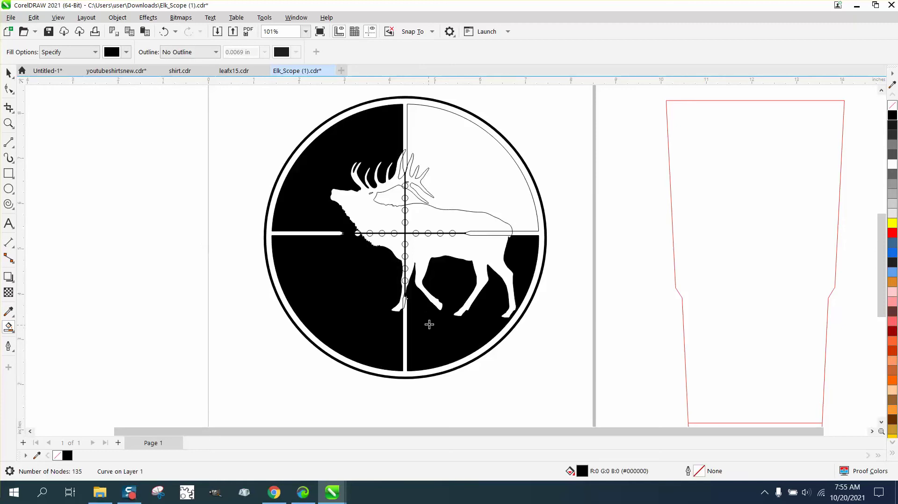
click(482, 192)
click(395, 196)
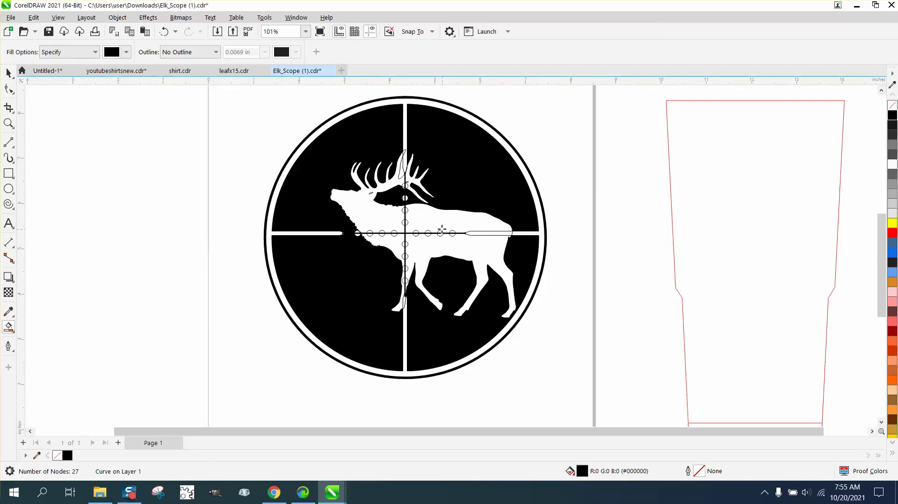
Step: Fill the gap beside the tall antler tine, the two small head details and the sliver in the top crosshair circle with black
click(8, 123)
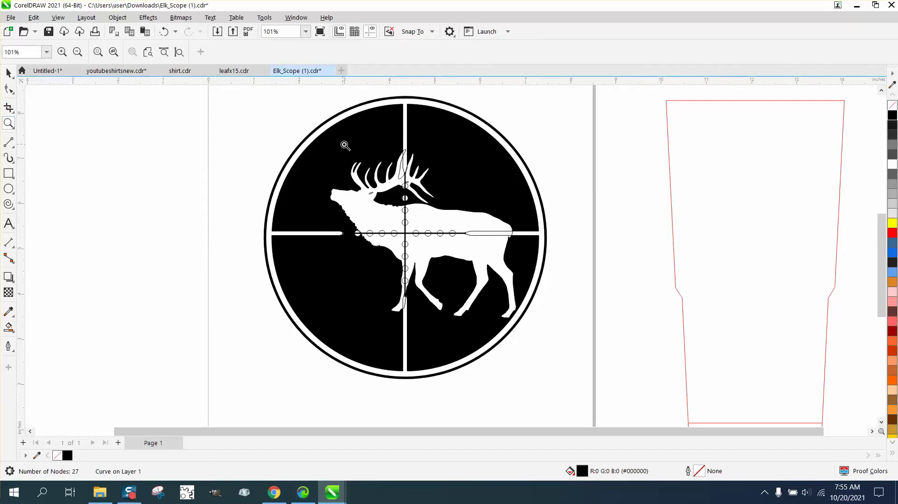
drag(347, 144, 472, 218)
click(8, 327)
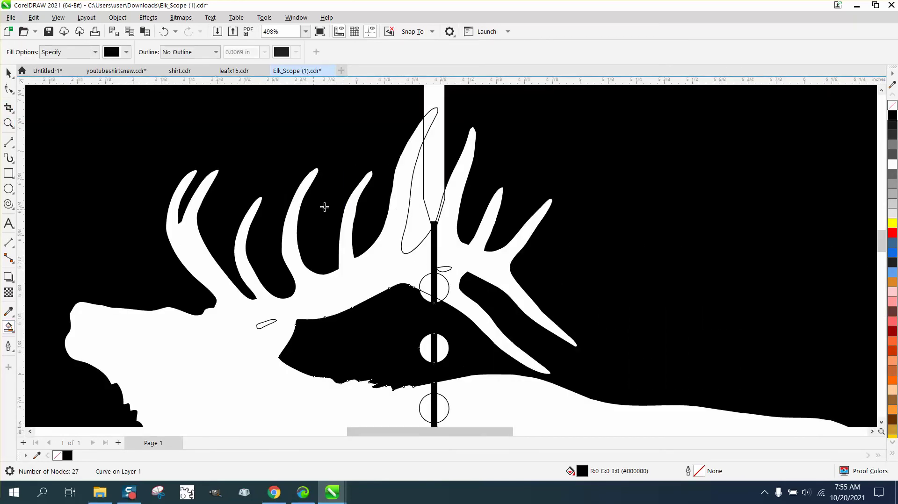
click(417, 214)
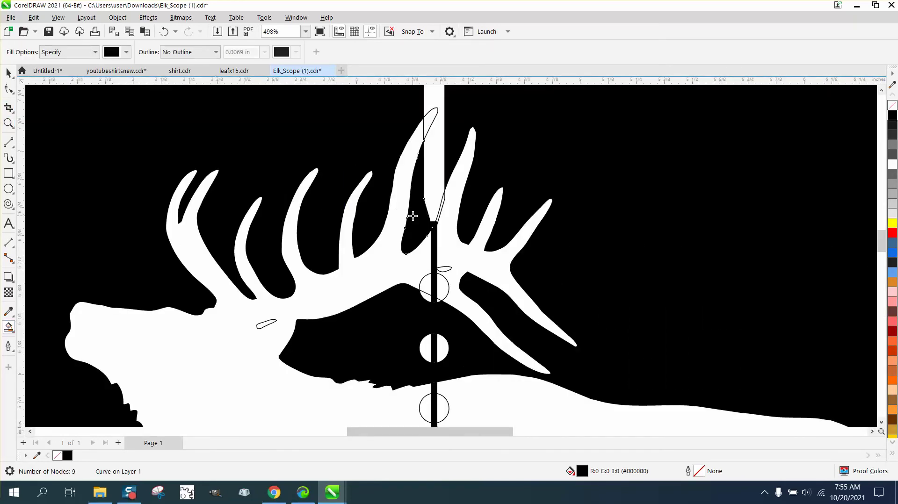
click(443, 267)
click(267, 323)
click(430, 300)
Step: Set the scope group's outline width to 0.5 pt
click(9, 73)
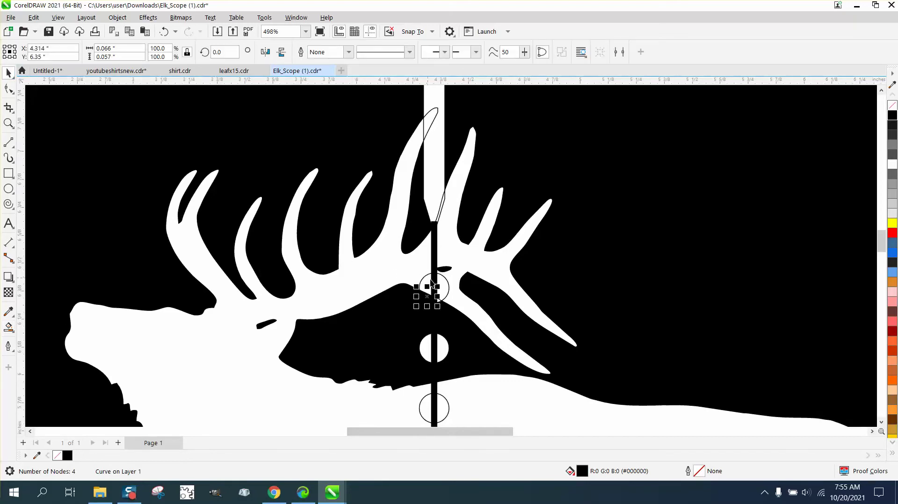
click(448, 285)
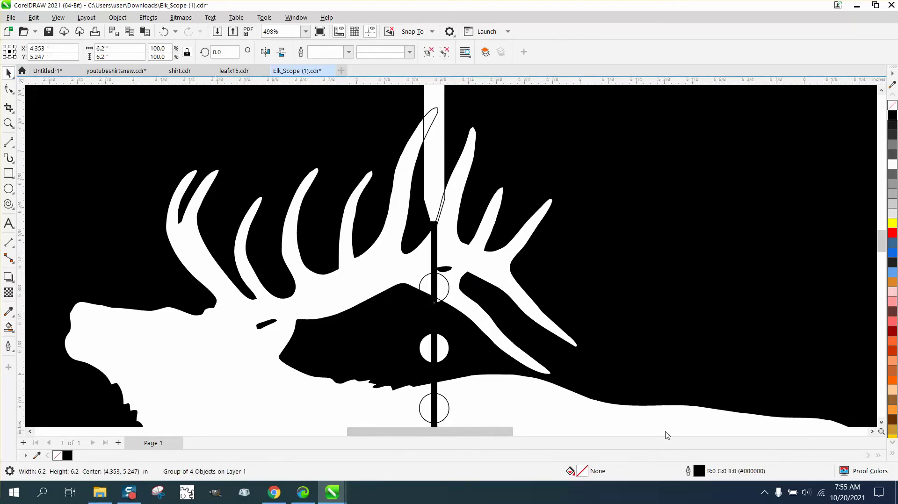
double_click(697, 473)
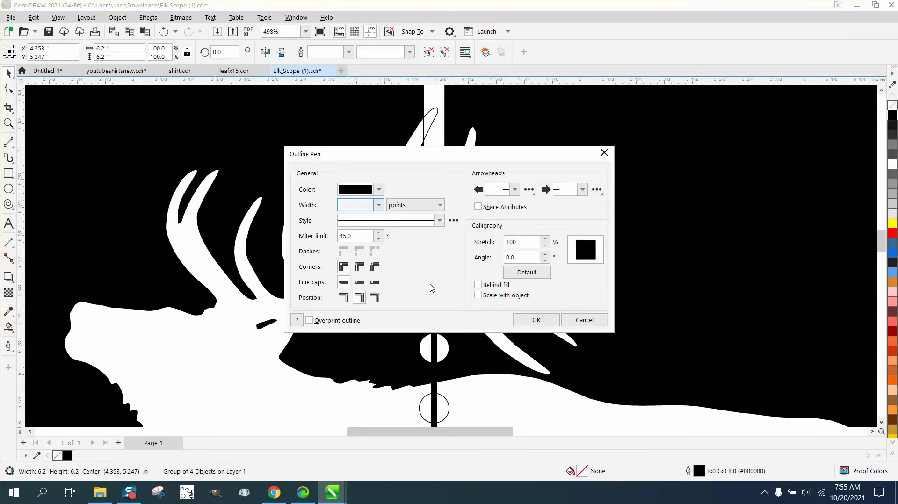
click(379, 205)
click(358, 235)
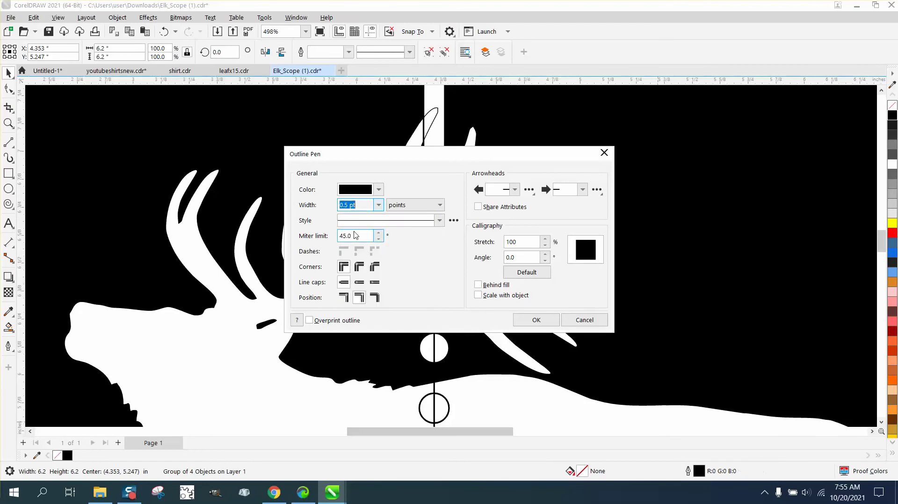
click(532, 323)
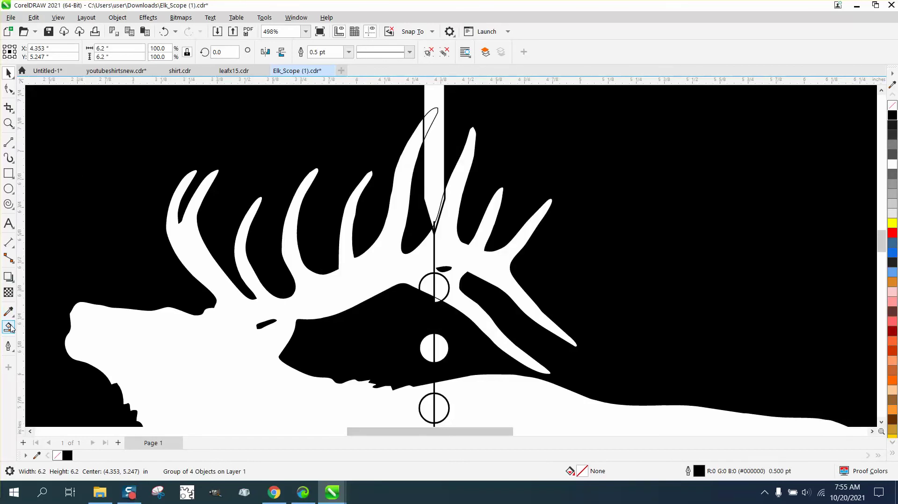
Step: Smart Fill the slivers at the top crosshair circle, the upper bar's pointed tip and the tall antler's tip with black
click(463, 322)
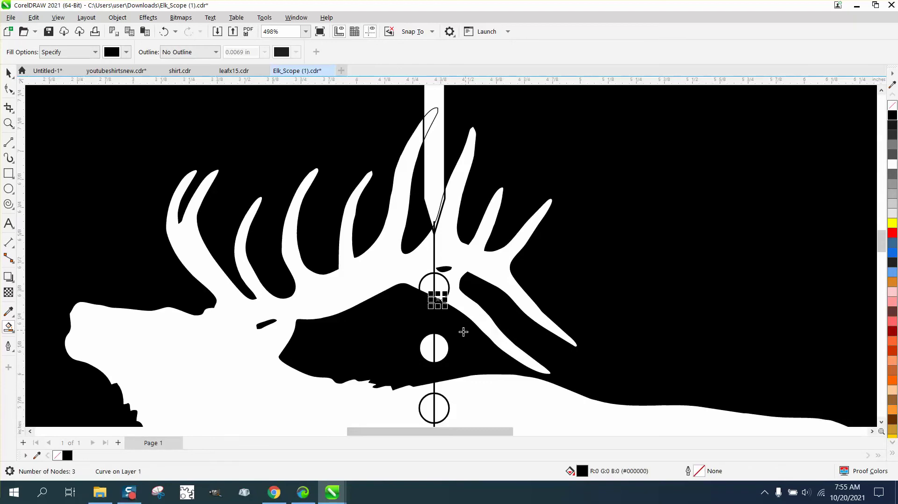
click(442, 202)
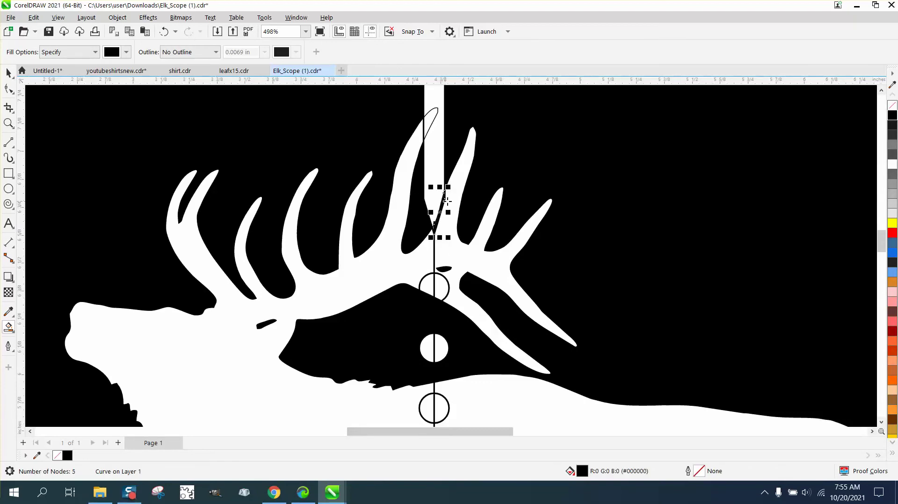
click(428, 123)
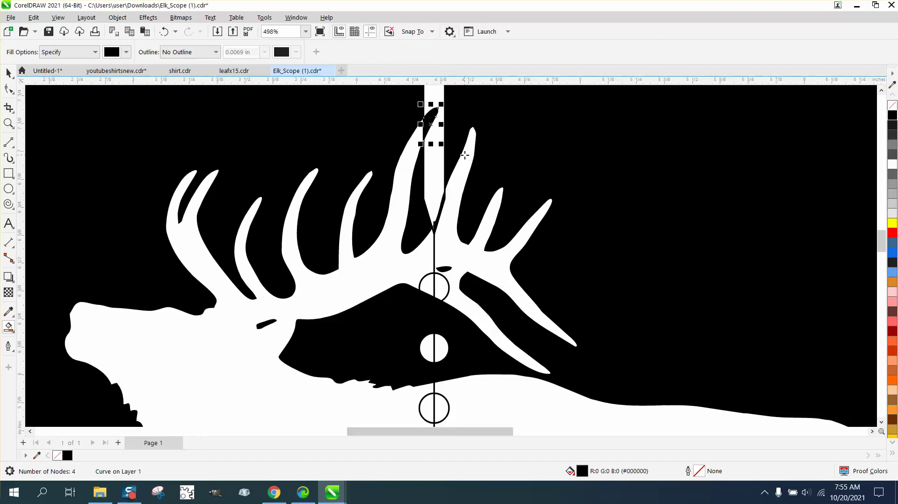
Step: Smart Fill both halves of the two crosshair circles directly above the centre with black
scroll(465, 155, down, 2)
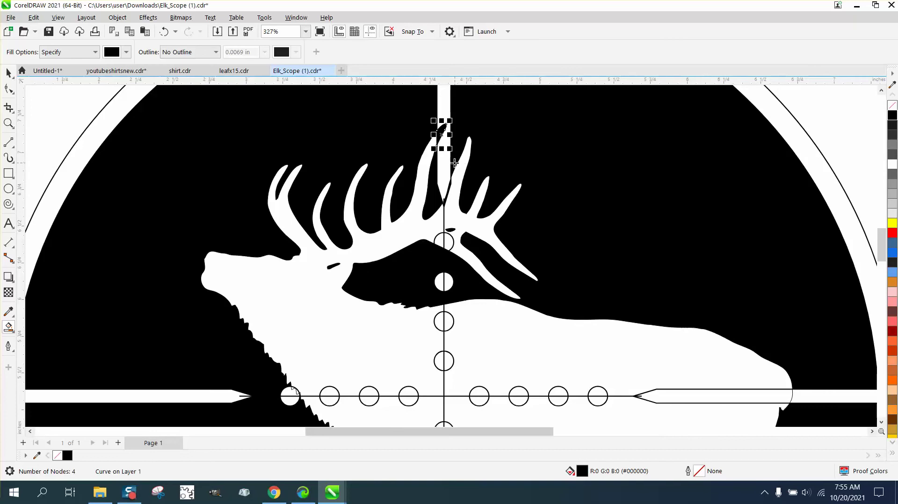
scroll(456, 163, down, 1)
click(443, 301)
click(441, 301)
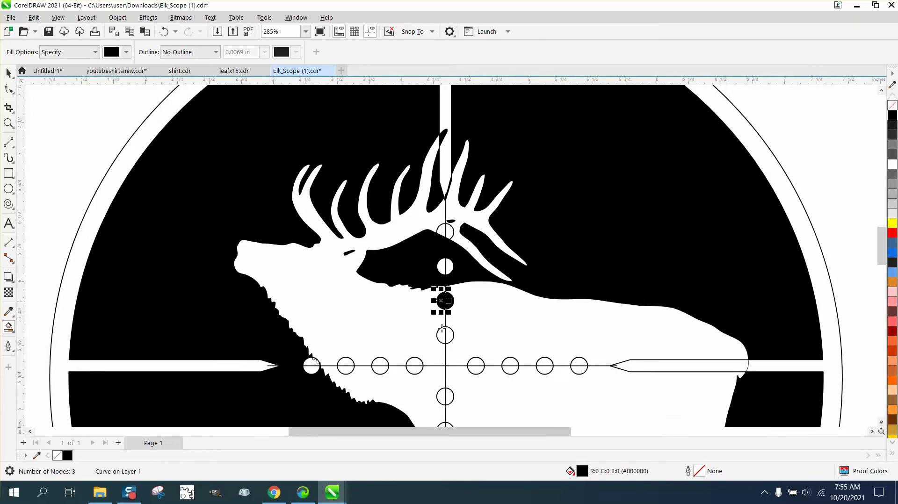
click(449, 335)
click(441, 335)
Step: Fill both halves of the four crosshair circles to the right of the centre with black
click(476, 369)
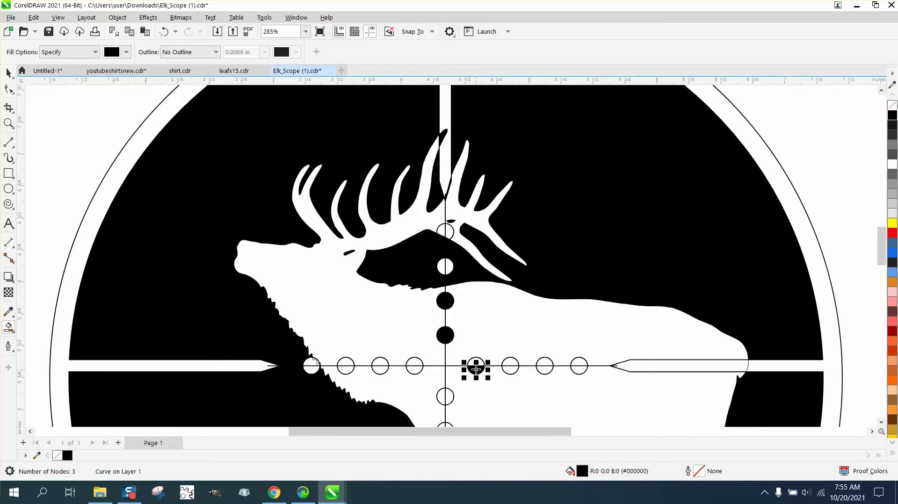
click(473, 363)
click(512, 363)
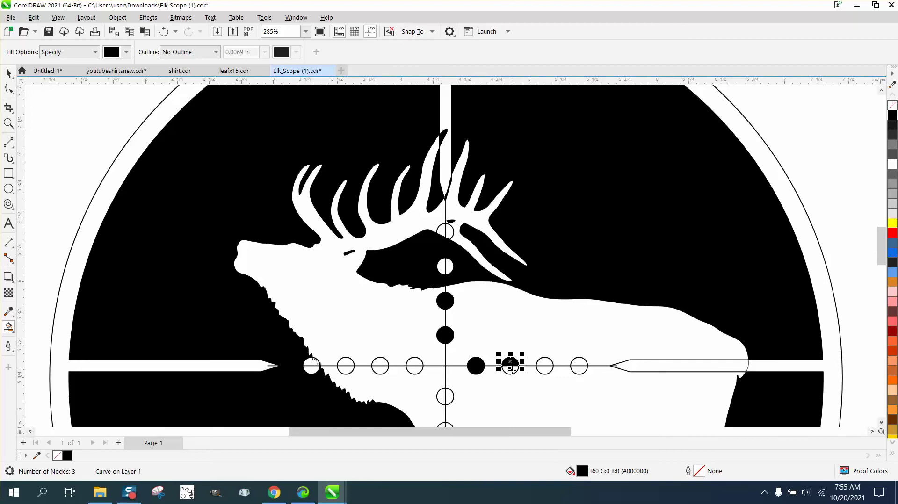
click(511, 369)
click(546, 368)
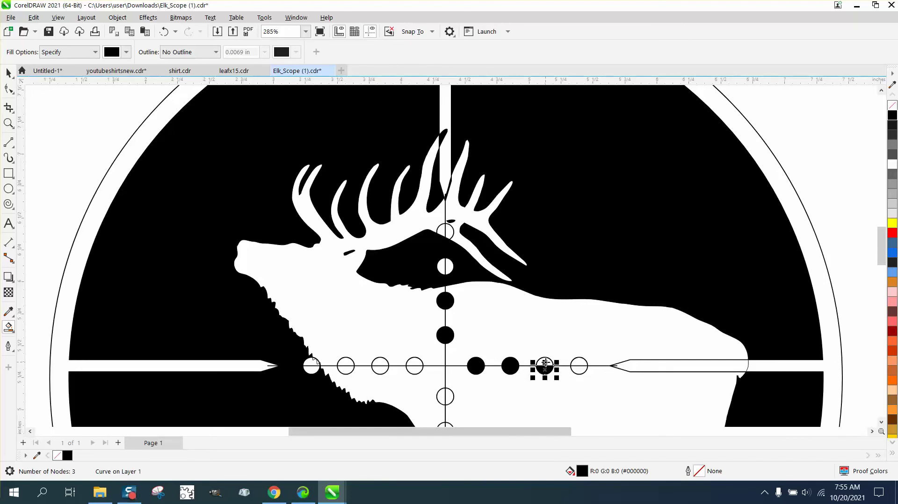
click(546, 363)
click(580, 362)
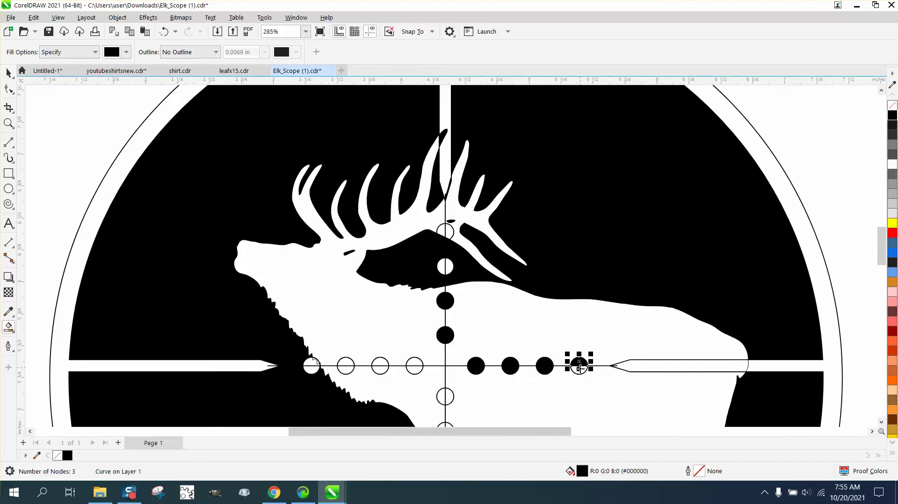
click(581, 369)
Step: Fill both halves of the three crosshair circles nearest the centre on its left side with black
click(415, 360)
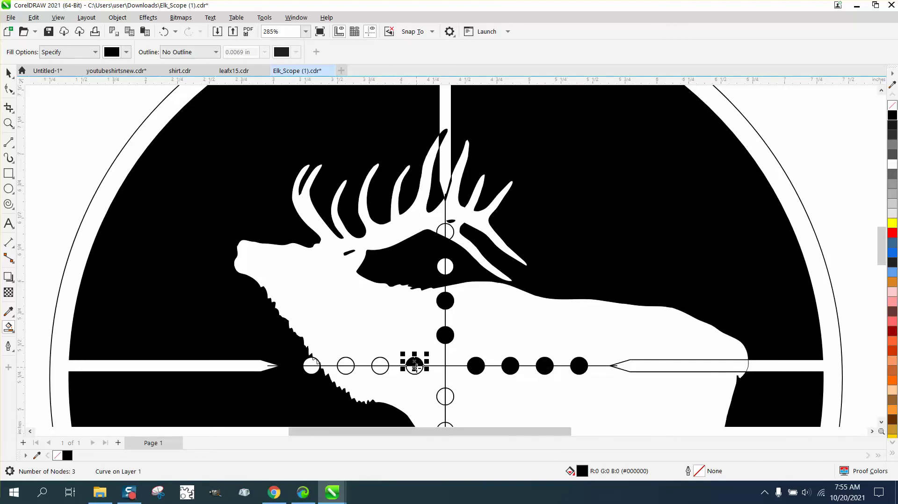
click(416, 369)
click(381, 361)
click(384, 370)
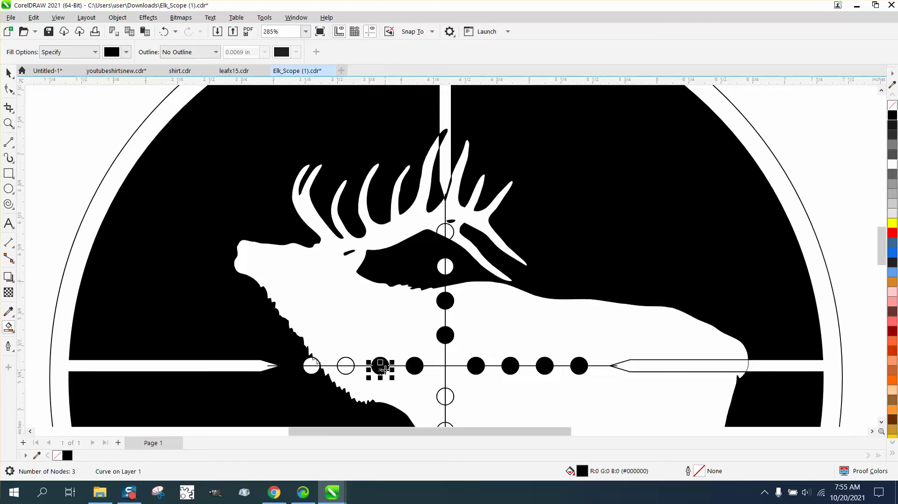
click(349, 361)
click(348, 369)
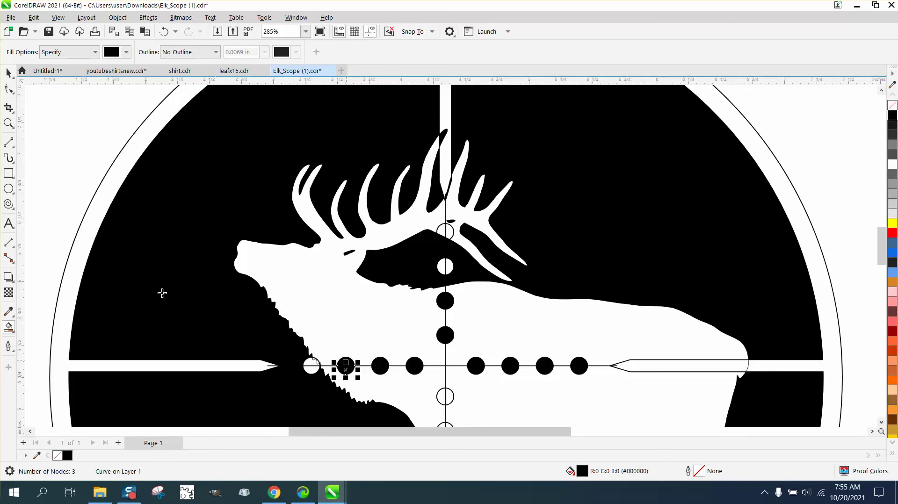
Step: Fill the sliver of the leftmost crosshair circle that overlaps the elk's jagged neck edge with black
click(8, 123)
drag(259, 314, 344, 384)
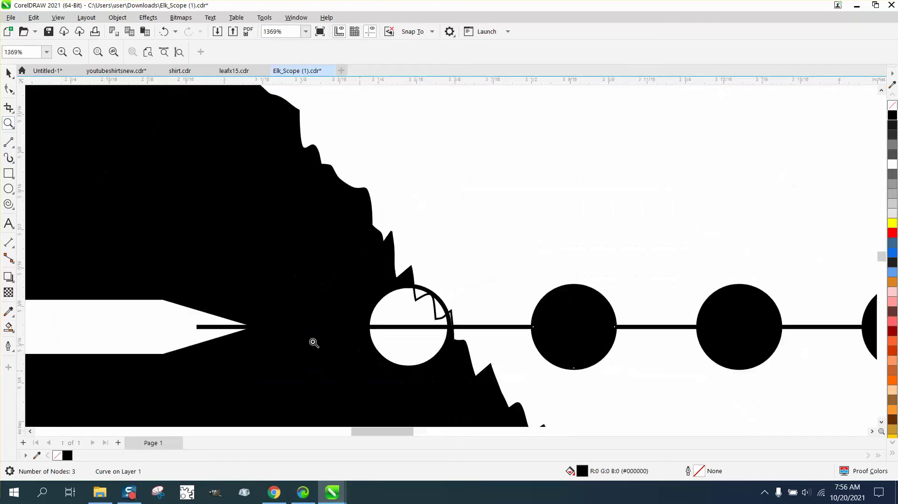
click(8, 327)
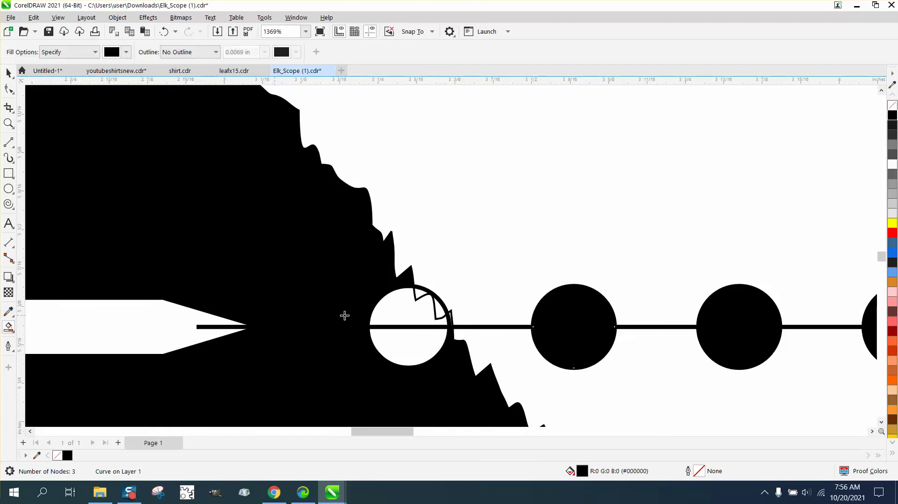
click(439, 313)
scroll(381, 300, down, 5)
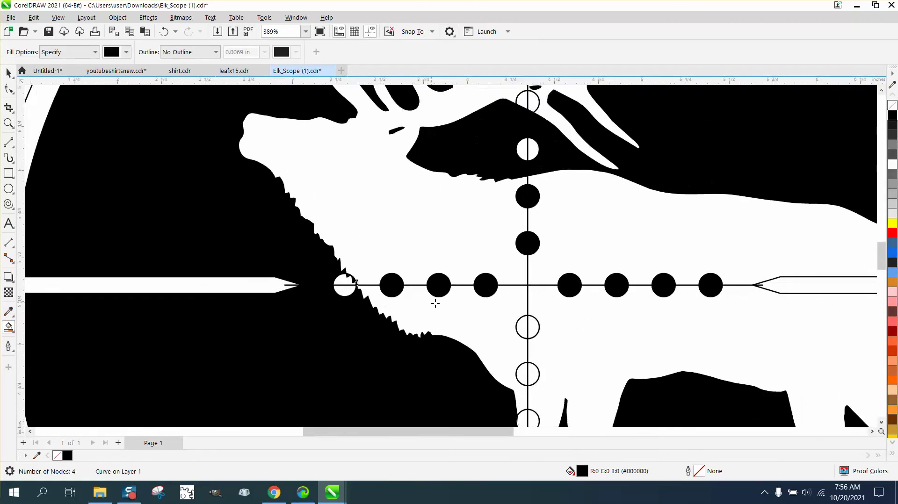
Step: Fill the four crosshair circles below the centre, down to the elk's front leg, with black
click(509, 319)
click(498, 323)
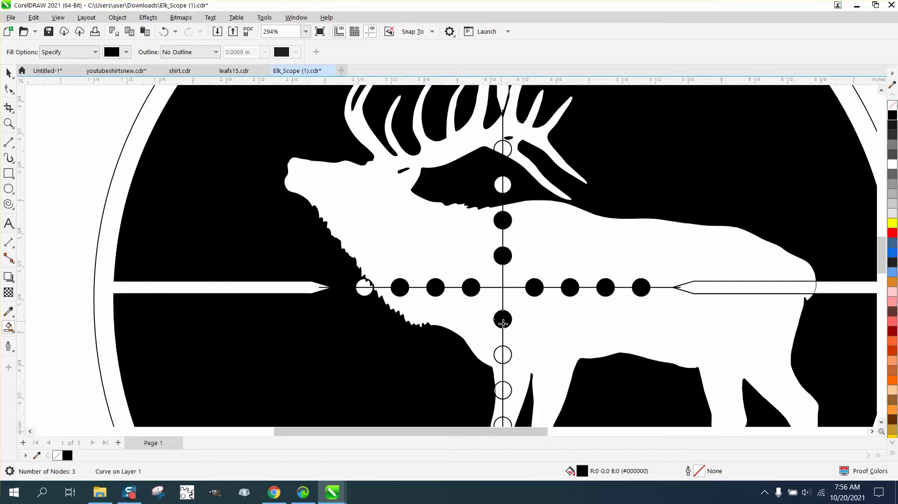
click(499, 357)
click(507, 389)
click(499, 391)
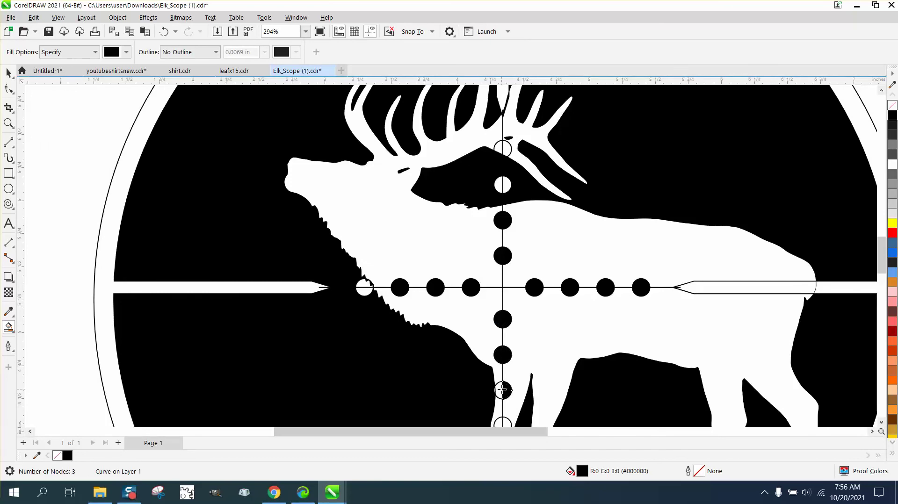
scroll(453, 294, down, 1)
scroll(454, 294, down, 2)
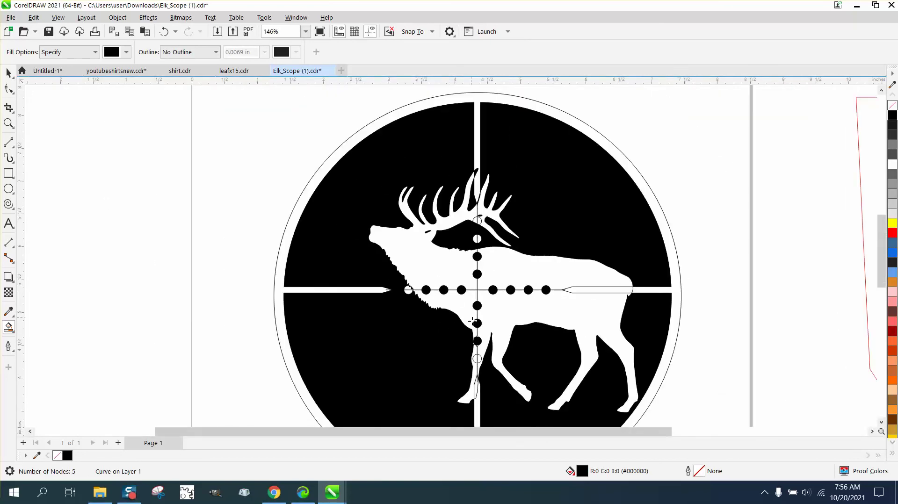
click(477, 359)
Step: Fill the lower bar's overlap with the elk's front leg and the right bar's section across its hindquarters with black
click(9, 123)
drag(412, 375, 531, 421)
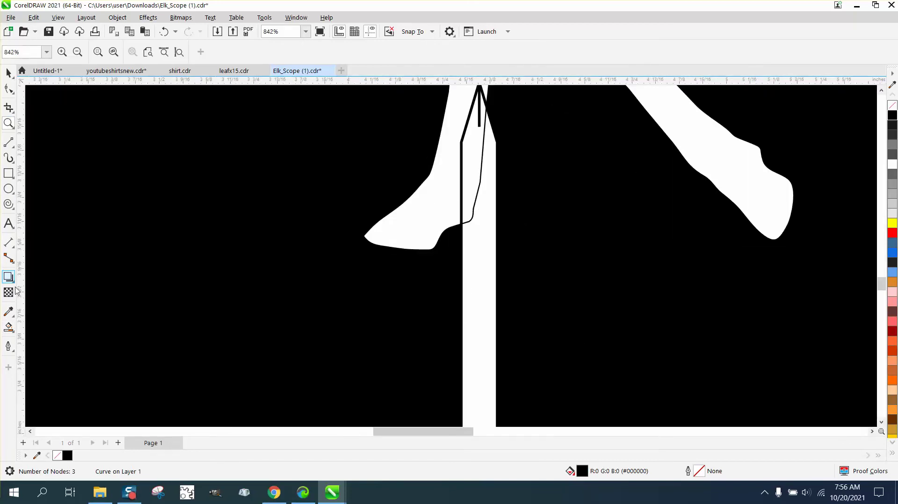
click(8, 327)
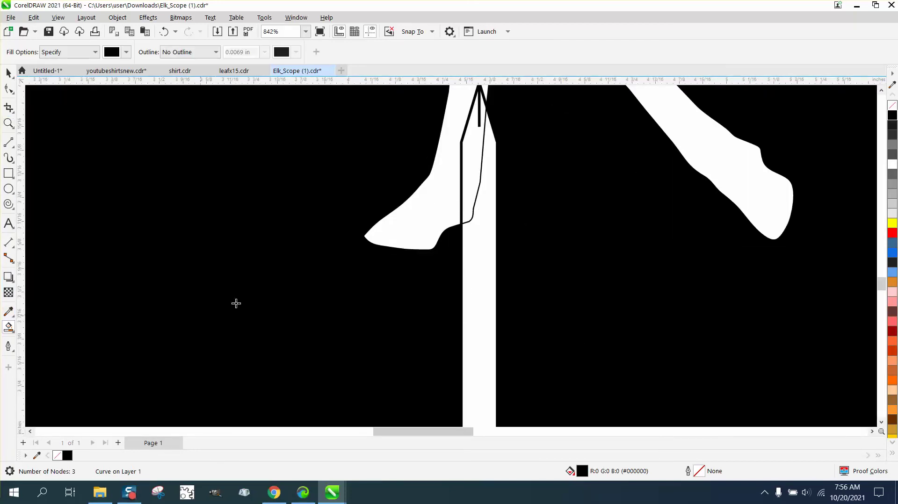
click(473, 163)
scroll(297, 231, down, 2)
scroll(297, 231, down, 4)
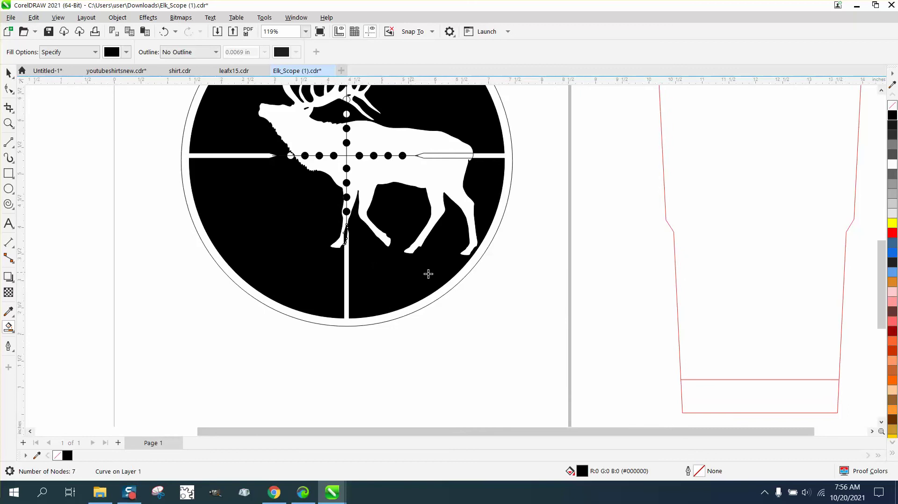
click(453, 157)
scroll(402, 254, down, 1)
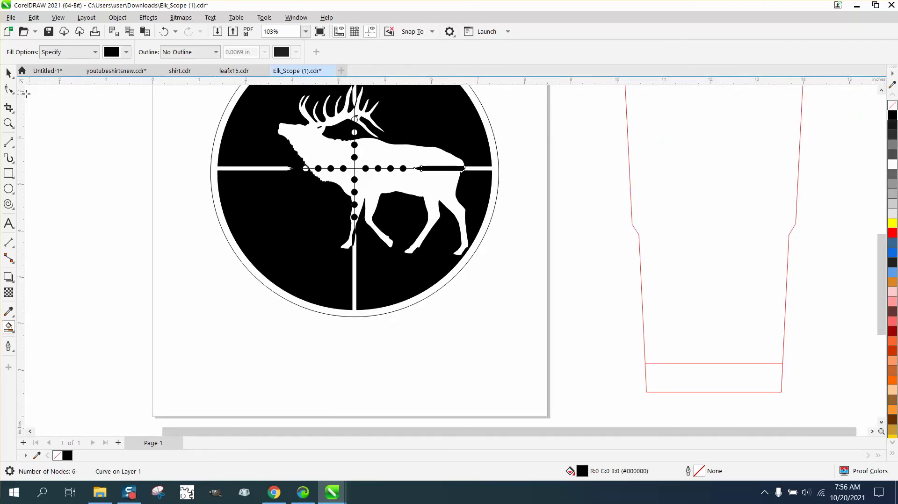
Step: Try deleting the scope outline group to check the filled shapes without it, and undo the deletion
click(8, 123)
drag(284, 110, 527, 278)
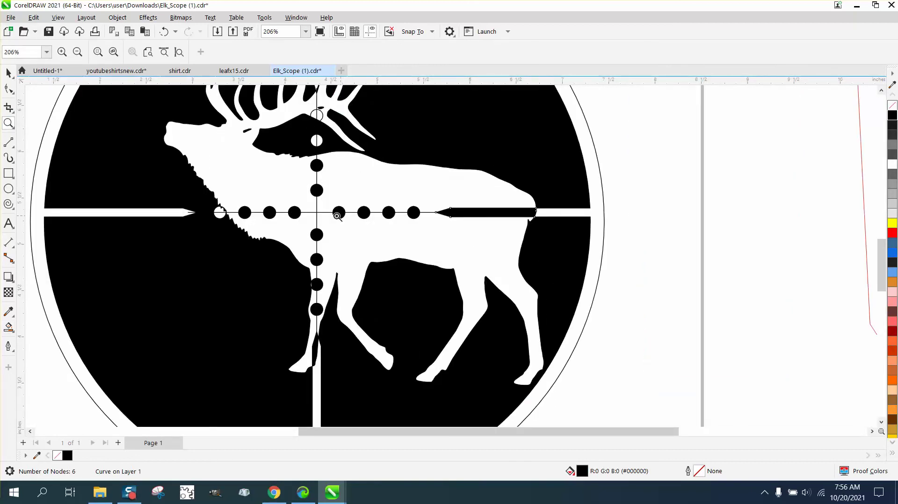
click(7, 73)
click(641, 195)
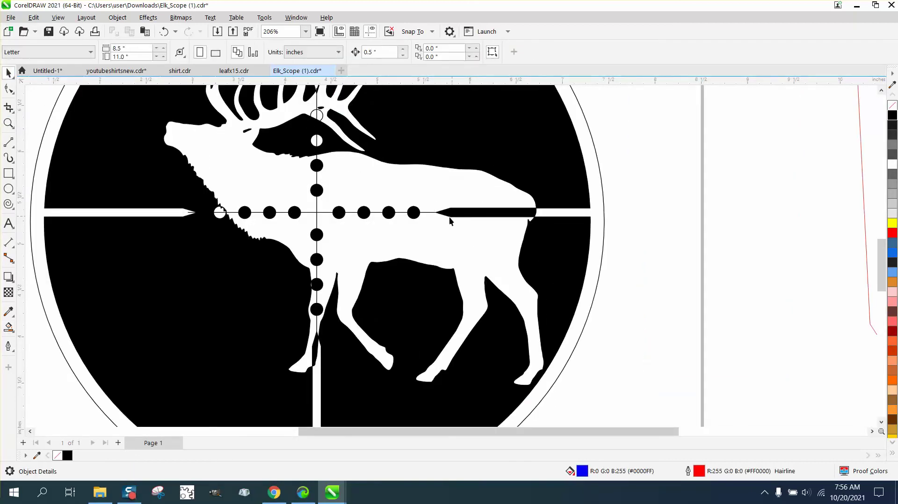
click(429, 213)
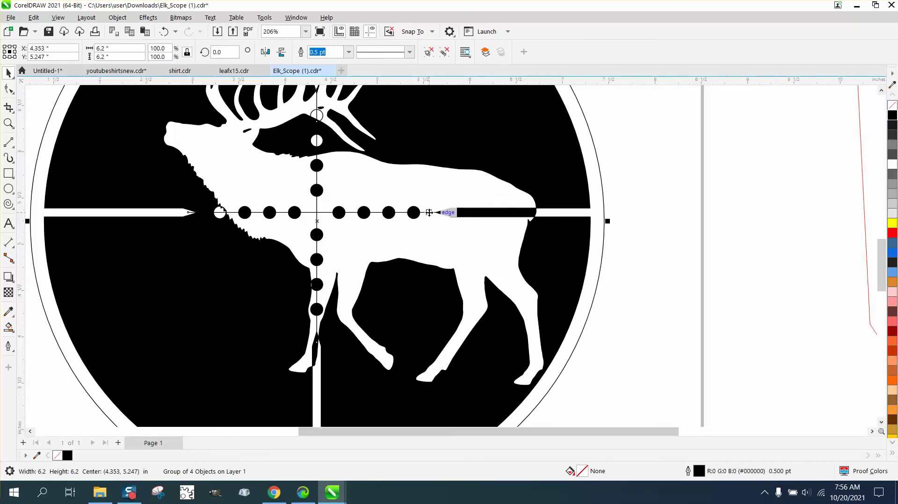
key(Delete)
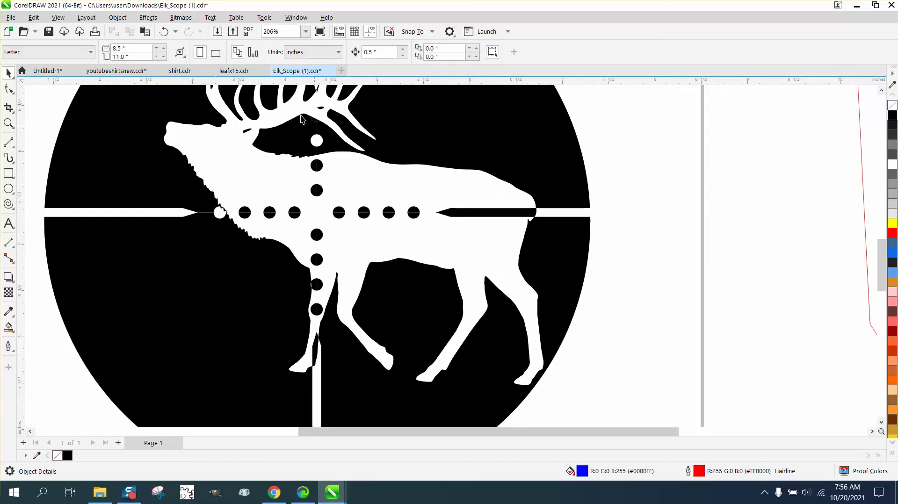
click(170, 32)
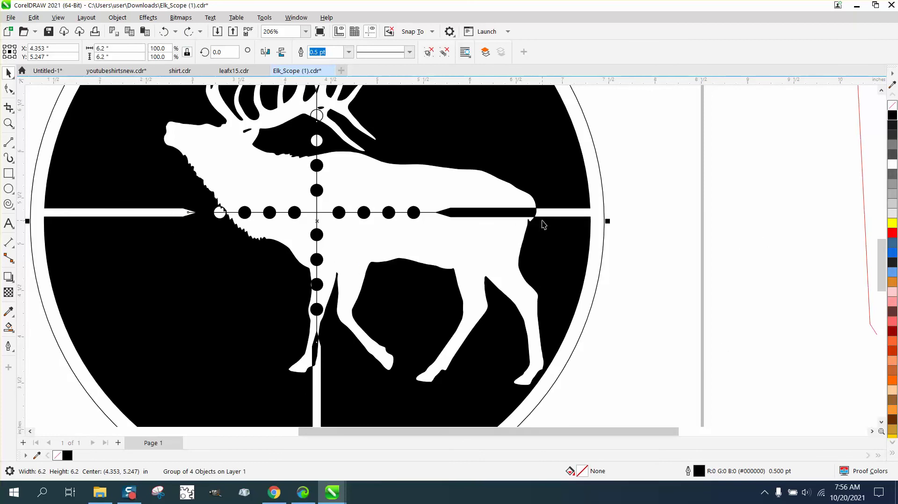
scroll(430, 213, down, 1)
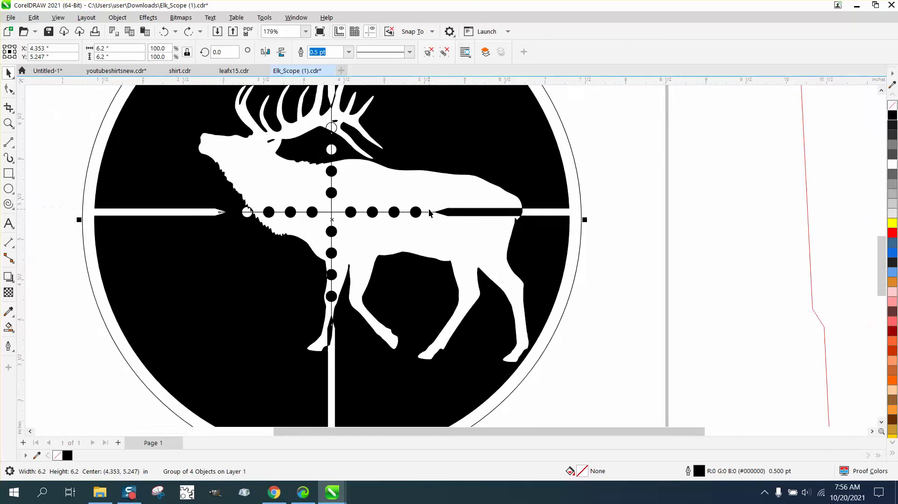
scroll(430, 213, down, 1)
scroll(430, 213, down, 6)
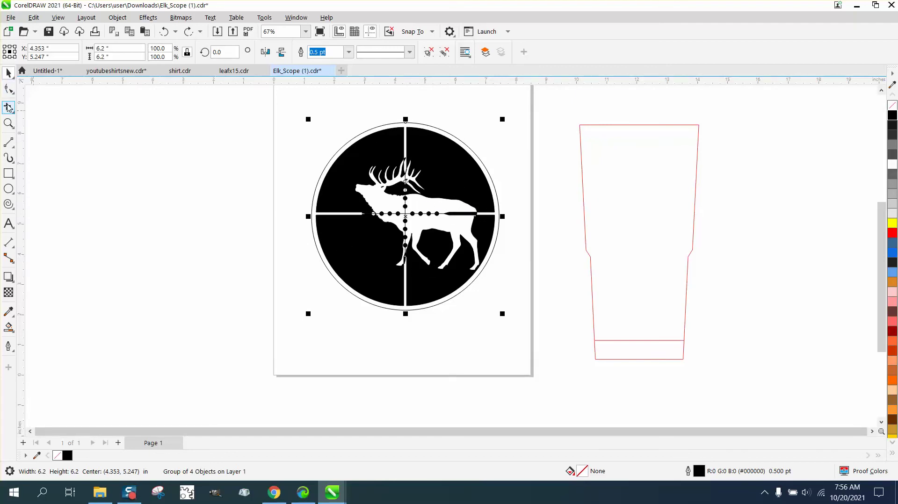
click(9, 123)
drag(293, 173, 525, 257)
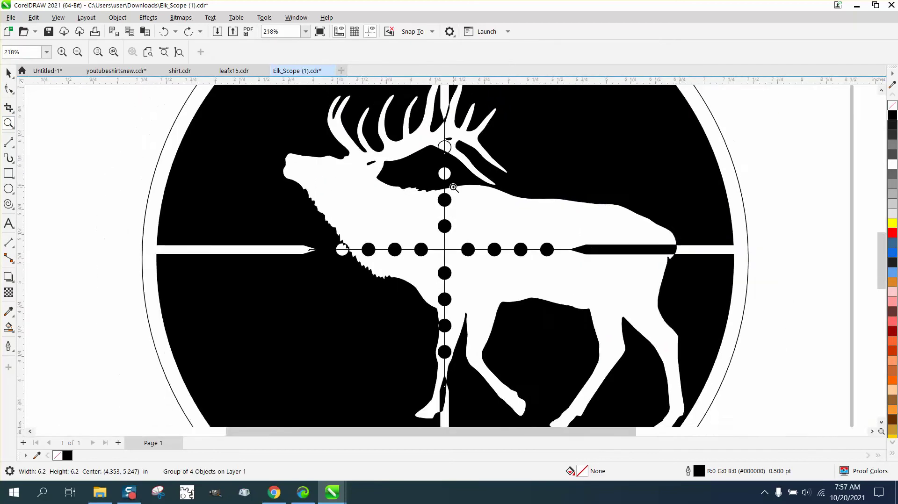
Step: Draw a red-outlined rectangle about 7.3 by 7.4 inches around the whole scope design
scroll(448, 182, down, 3)
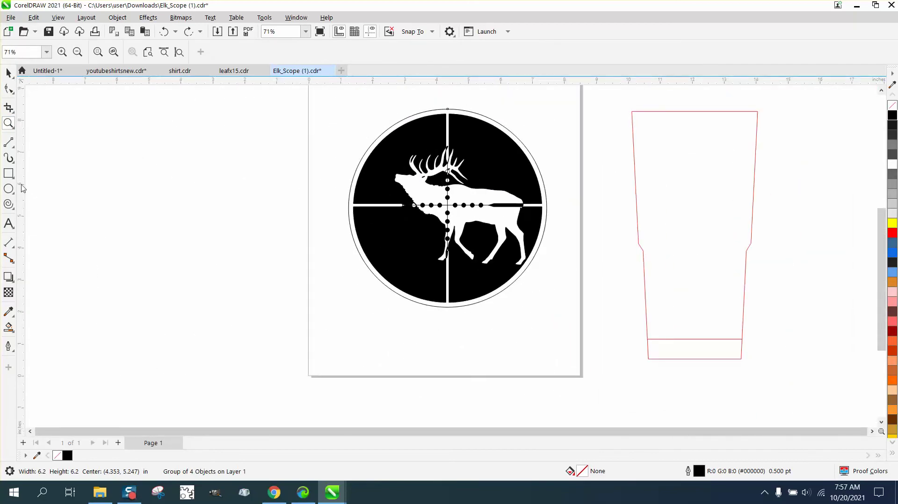
click(8, 173)
drag(334, 94, 568, 330)
right_click(893, 232)
Step: Fill the rectangle with yellow and send it behind the scope design
click(893, 224)
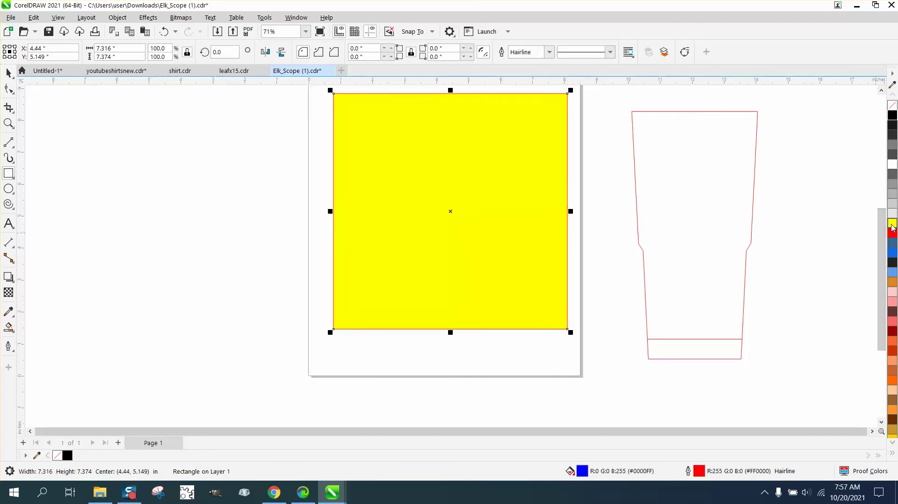
key(shift+Page_Down)
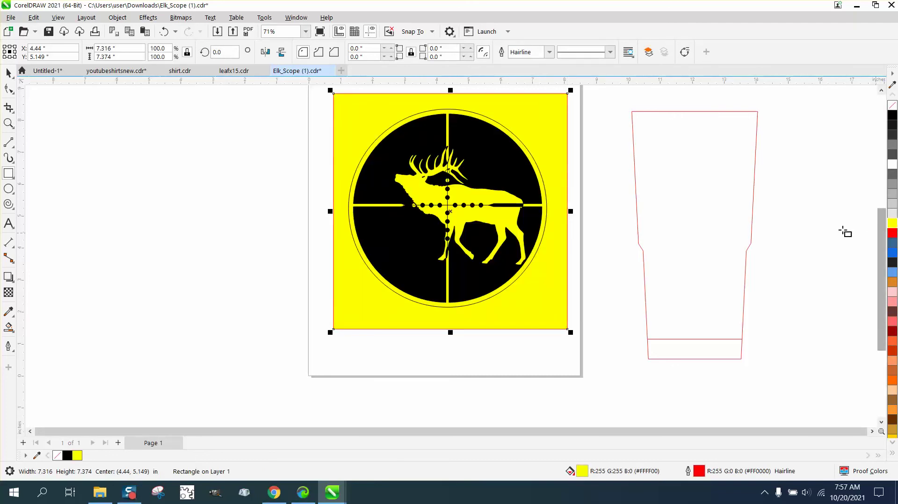
click(10, 72)
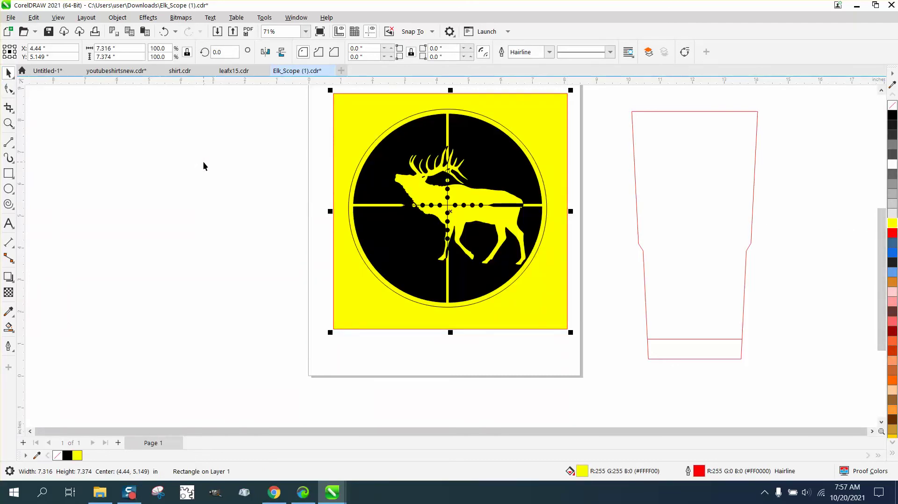